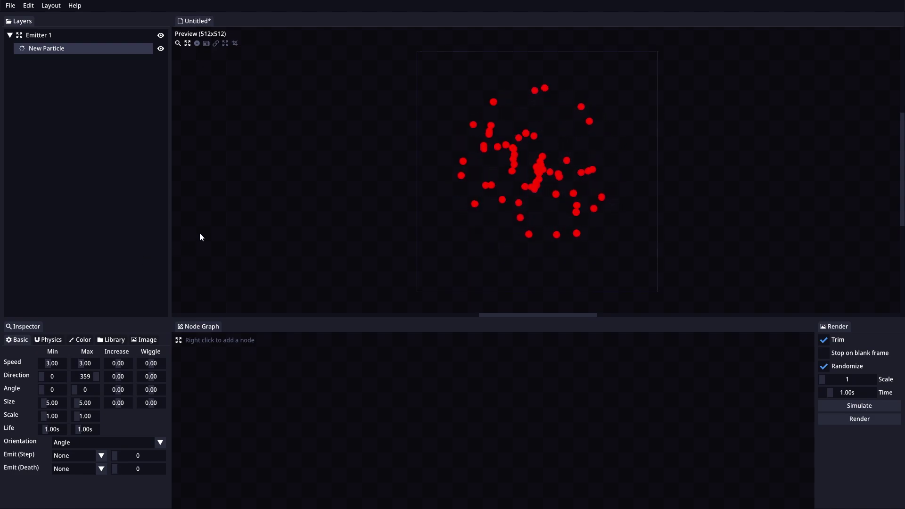
{"action": "left_click_drag", "start_coordinate": [287, 232], "coordinate": [315, 232]}
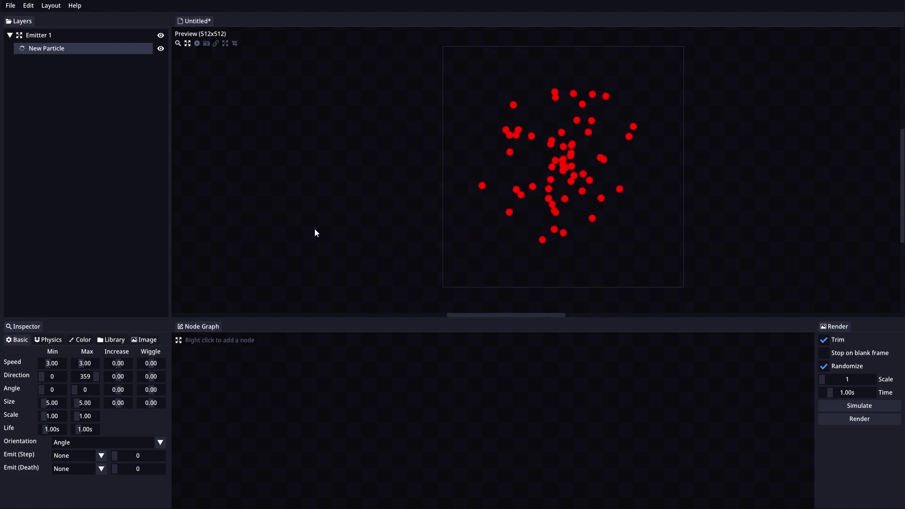
{"action": "scroll", "coordinate": [309, 232], "scroll_direction": "up", "scroll_amount": 5}
{"action": "scroll", "coordinate": [305, 227], "scroll_direction": "down", "scroll_amount": 10}
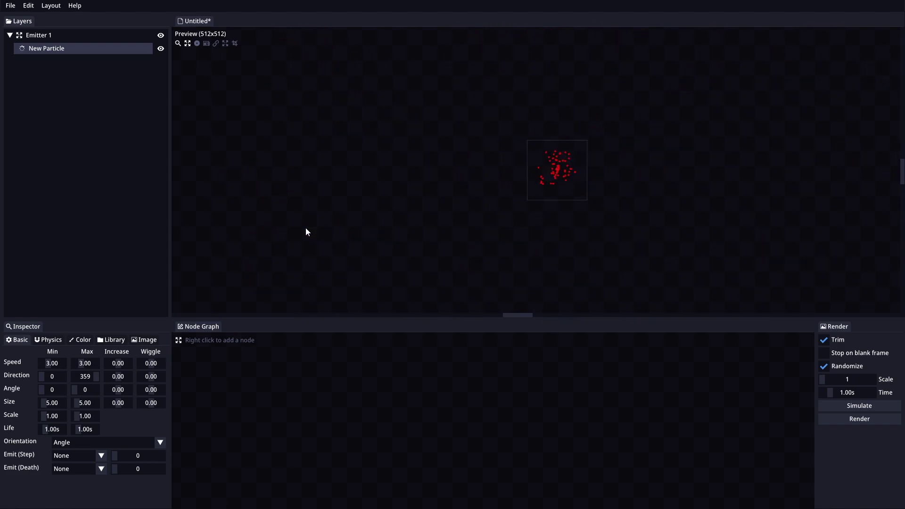
{"action": "scroll", "coordinate": [305, 227], "scroll_direction": "up", "scroll_amount": 5}
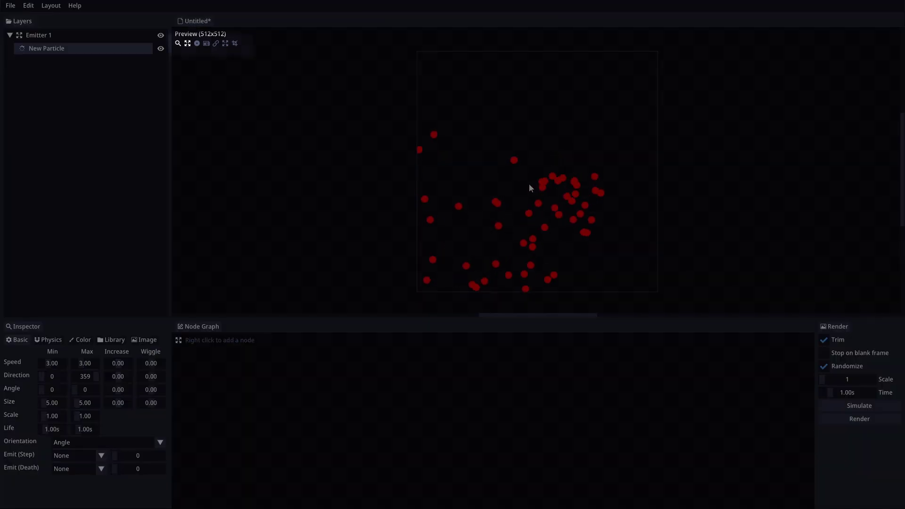
{"action": "mouse_move", "coordinate": [529, 184]}
{"action": "left_mouse_down"}
{"action": "mouse_move", "coordinate": [523, 143]}
{"action": "mouse_move", "coordinate": [556, 117]}
{"action": "mouse_move", "coordinate": [571, 152]}
{"action": "mouse_move", "coordinate": [540, 171]}
{"action": "left_mouse_up"}
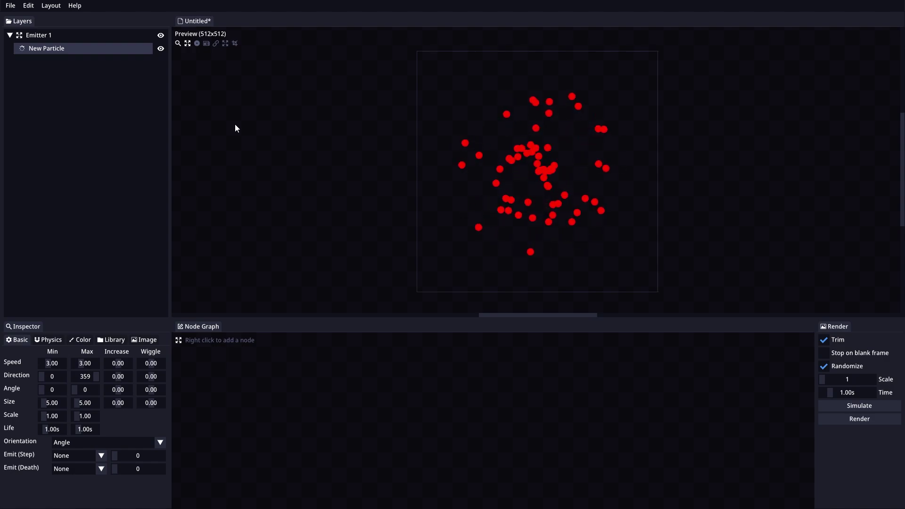
Reset the preview zoom level and re-centre the preview canvas
{"action": "scroll", "coordinate": [203, 107], "scroll_direction": "up", "scroll_amount": 5}
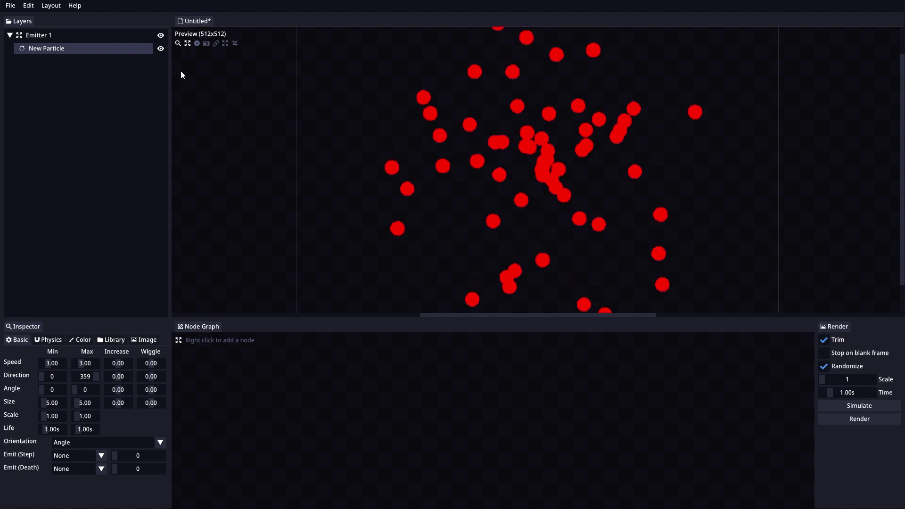
{"action": "left_click", "coordinate": [178, 46]}
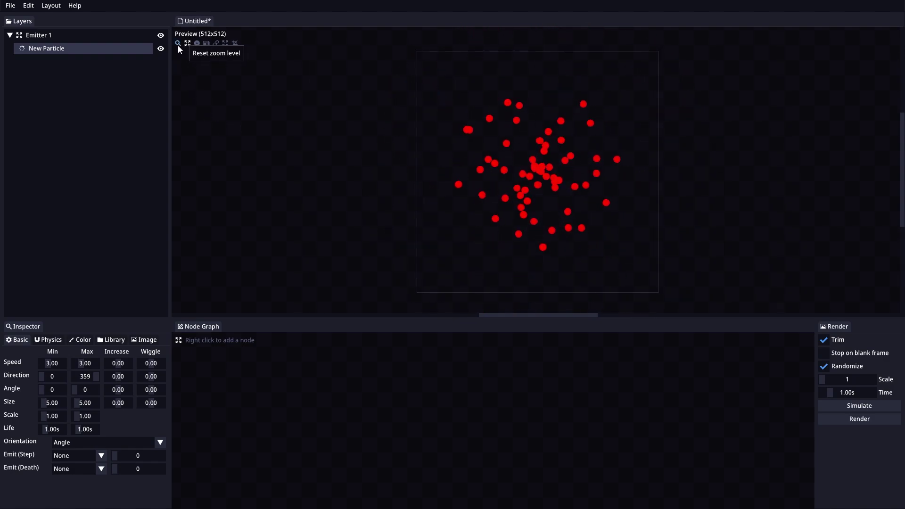
{"action": "left_click_drag", "start_coordinate": [197, 58], "coordinate": [288, 60]}
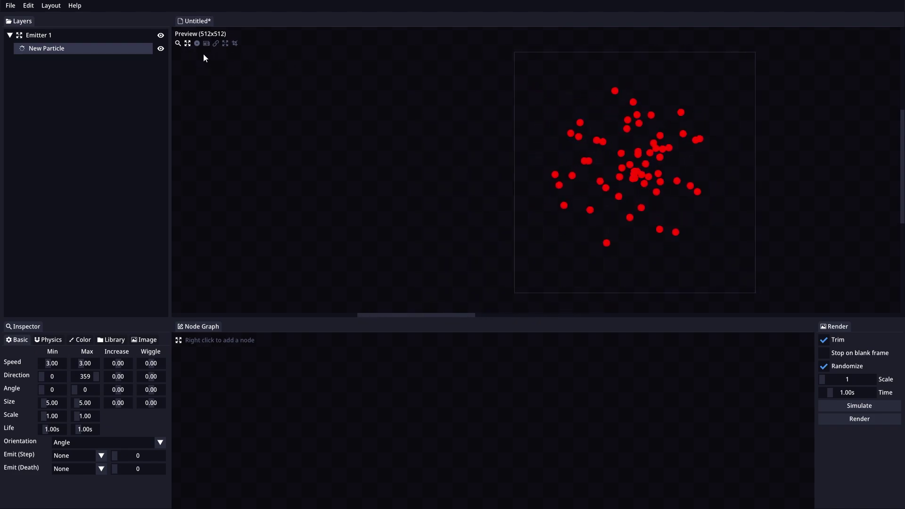
{"action": "left_click", "coordinate": [188, 44]}
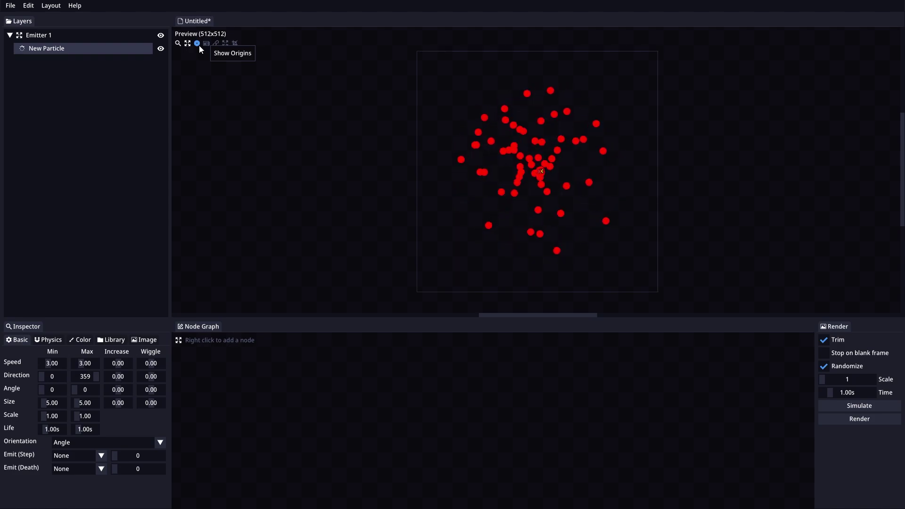
Show origin markers and move Emitter 1 up and right of the particles
{"action": "left_click", "coordinate": [199, 45]}
{"action": "left_click_drag", "start_coordinate": [428, 159], "coordinate": [500, 218]}
{"action": "left_click", "coordinate": [67, 35]}
{"action": "left_click_drag", "start_coordinate": [539, 171], "coordinate": [567, 142]}
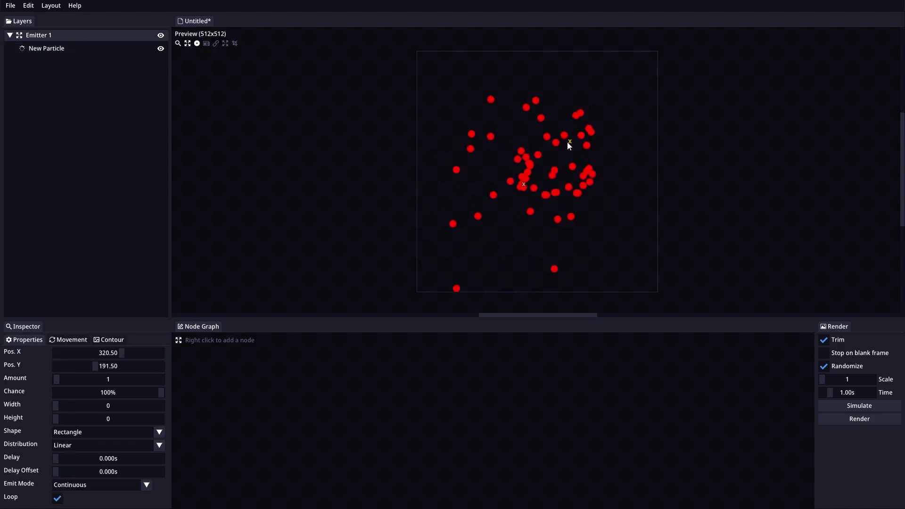
Show layer names and the Emitter 1 to New Particle connection, repositioning New Particle
{"action": "left_click", "coordinate": [206, 45]}
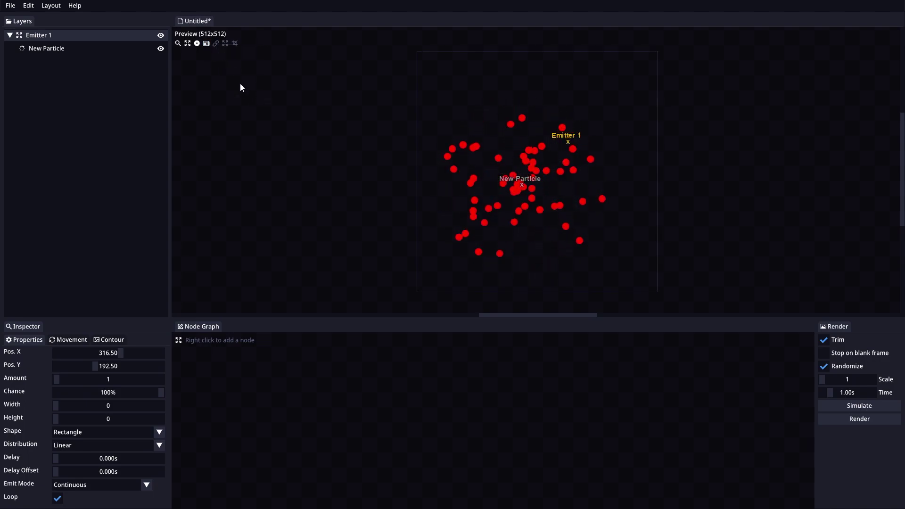
{"action": "left_click", "coordinate": [123, 51]}
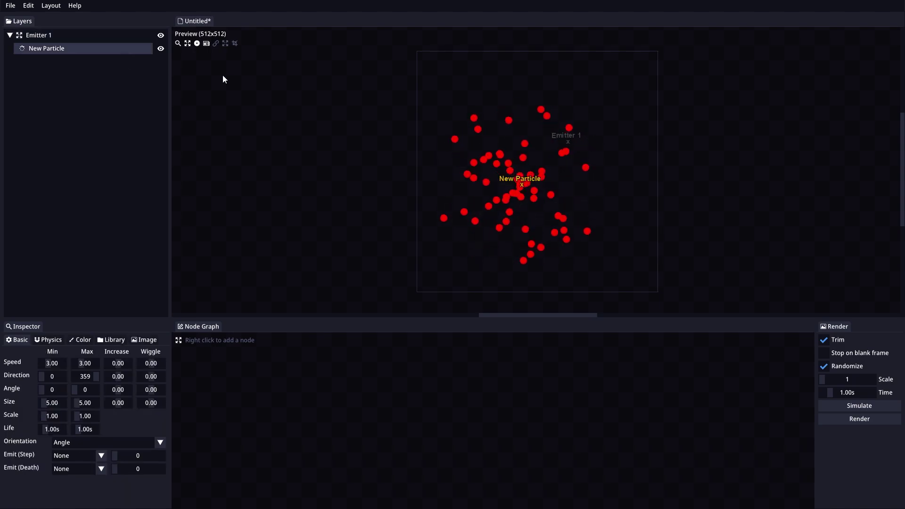
{"action": "left_click", "coordinate": [216, 43]}
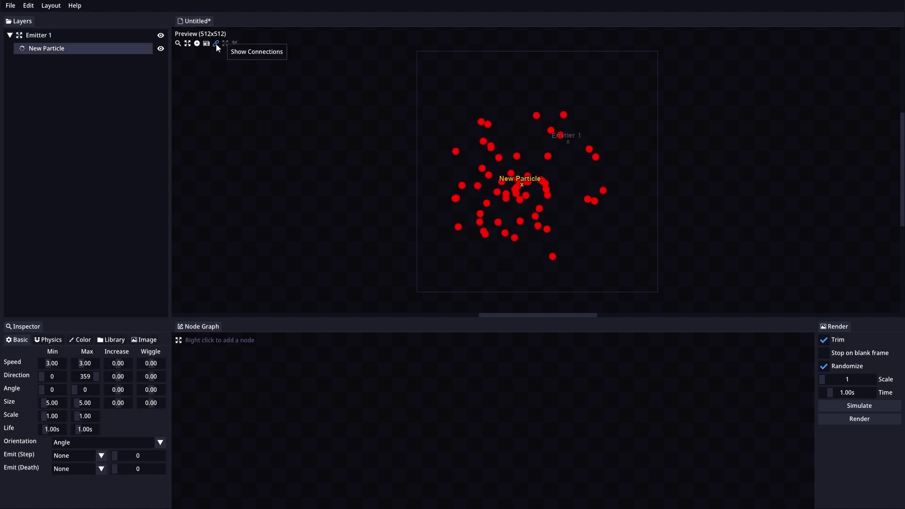
{"action": "left_click_drag", "start_coordinate": [521, 184], "coordinate": [453, 175]}
Move Emitter 1 down onto the particle cluster and widen its spawn rectangle to 142 by 162
{"action": "left_click", "coordinate": [84, 35]}
{"action": "mouse_move", "coordinate": [556, 138]}
{"action": "left_mouse_down"}
{"action": "mouse_move", "coordinate": [590, 143]}
{"action": "mouse_move", "coordinate": [567, 193]}
{"action": "mouse_move", "coordinate": [576, 127]}
{"action": "mouse_move", "coordinate": [567, 150]}
{"action": "left_mouse_up"}
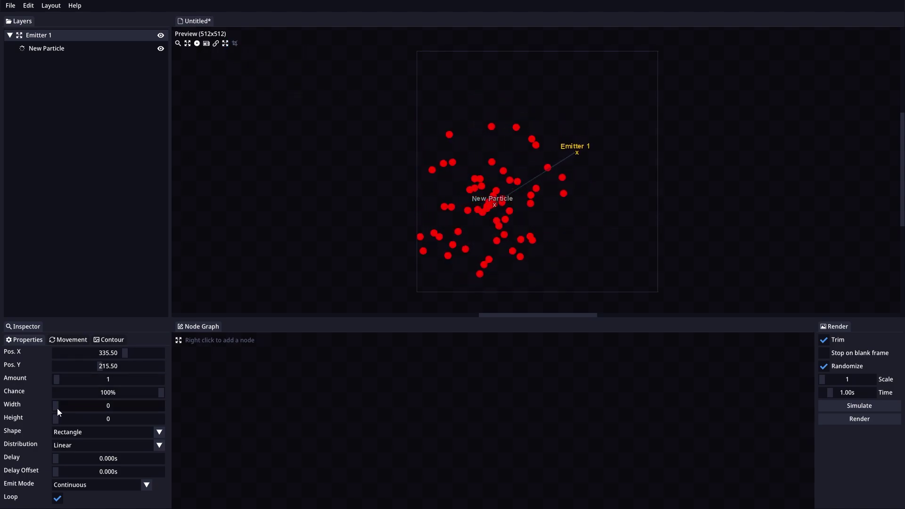
{"action": "left_click_drag", "start_coordinate": [58, 406], "coordinate": [89, 423]}
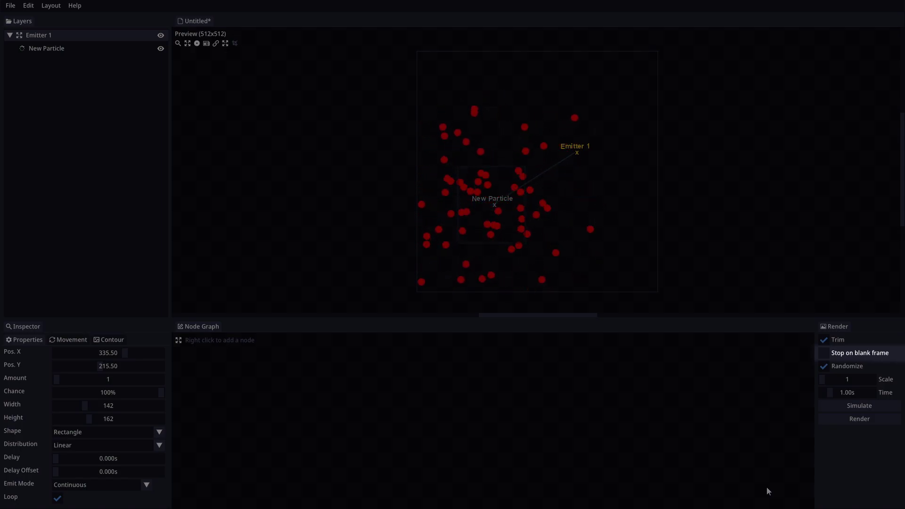
{"action": "key", "text": "Tab"}
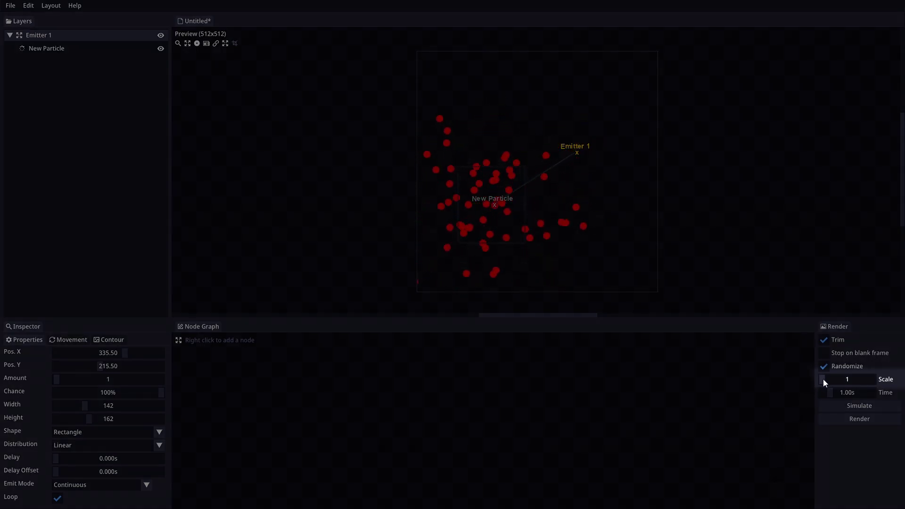
{"action": "left_click_drag", "start_coordinate": [838, 380], "coordinate": [869, 379]}
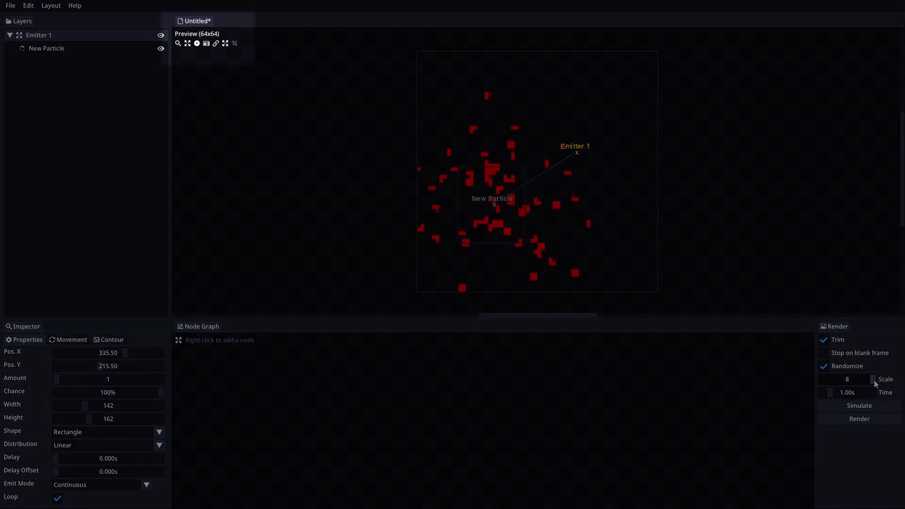
{"action": "left_click_drag", "start_coordinate": [873, 380], "coordinate": [772, 397]}
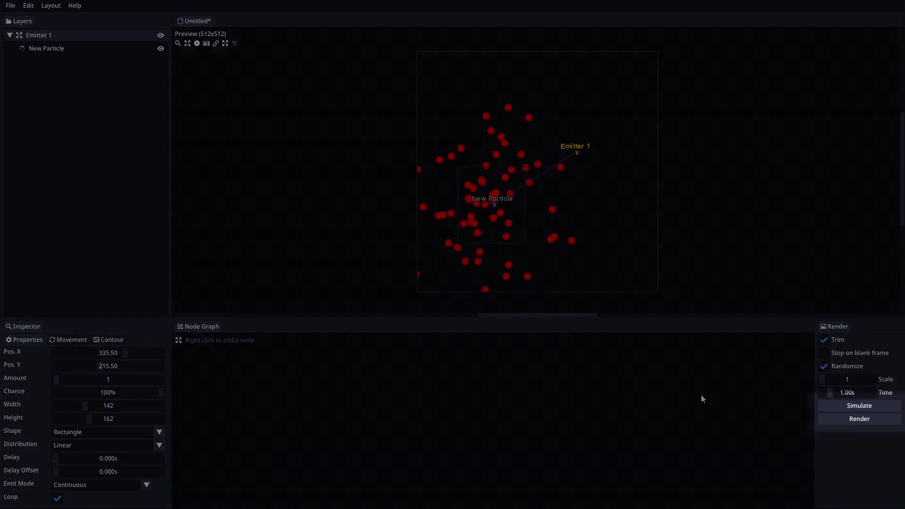
Nudge Emitter 1 up-right, replay the red dot burst three times, and select New Particle
{"action": "left_click_drag", "start_coordinate": [582, 154], "coordinate": [621, 117]}
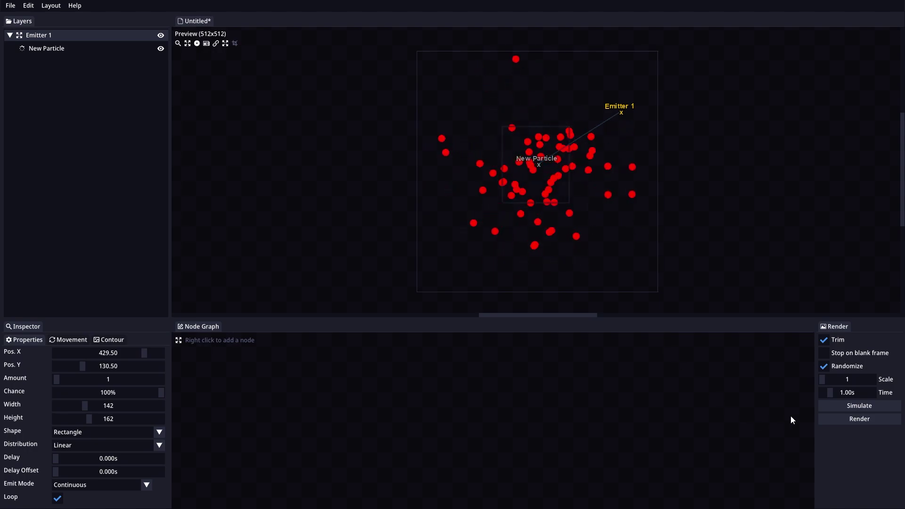
{"action": "left_click", "coordinate": [839, 405]}
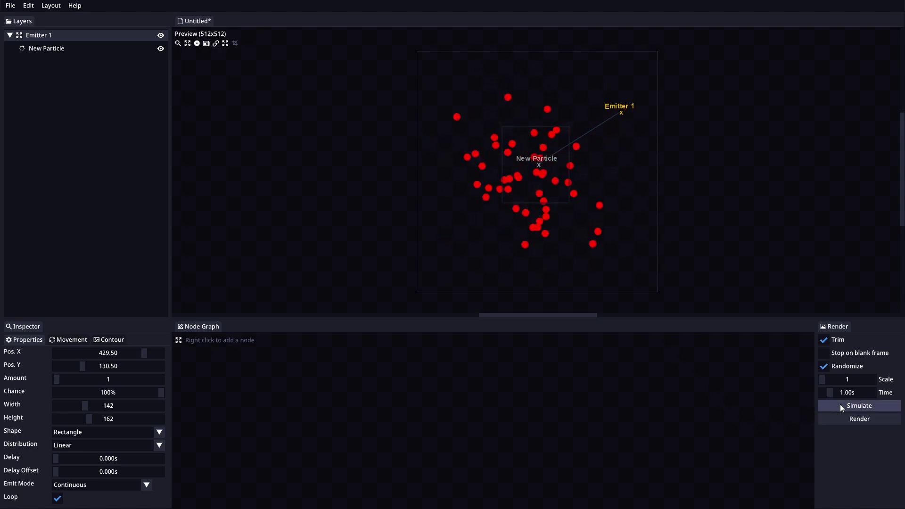
{"action": "left_click", "coordinate": [840, 405]}
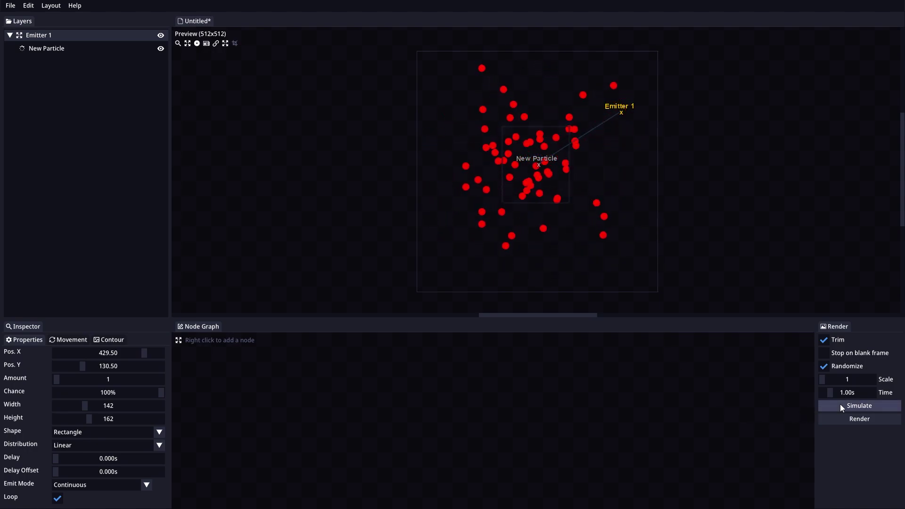
{"action": "left_click", "coordinate": [839, 405]}
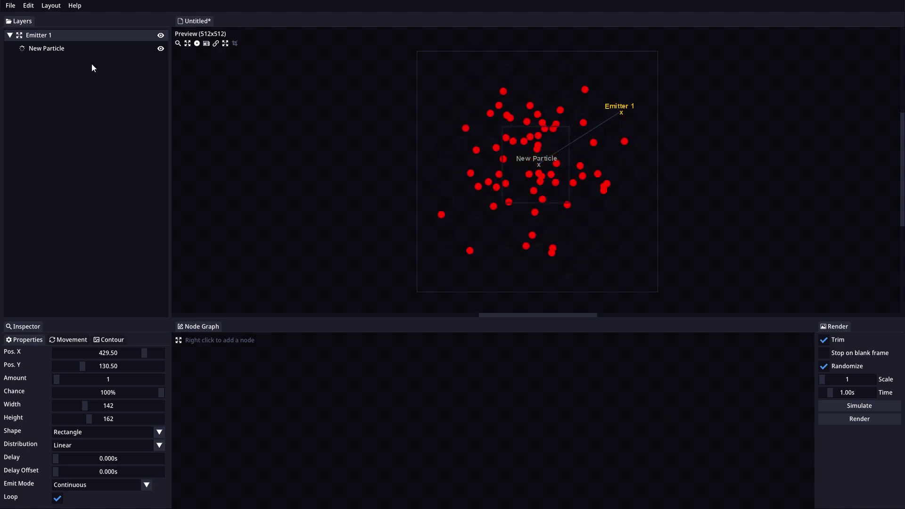
{"action": "left_click", "coordinate": [75, 48]}
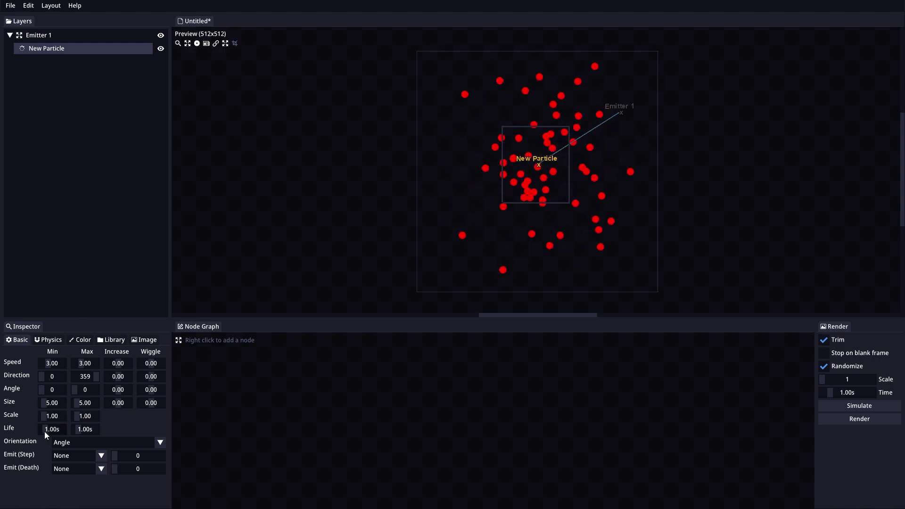
Raise New Particle's Life Min to 1.30s and start a render
{"action": "left_click_drag", "start_coordinate": [45, 431], "coordinate": [46, 430]}
{"action": "left_click", "coordinate": [838, 421]}
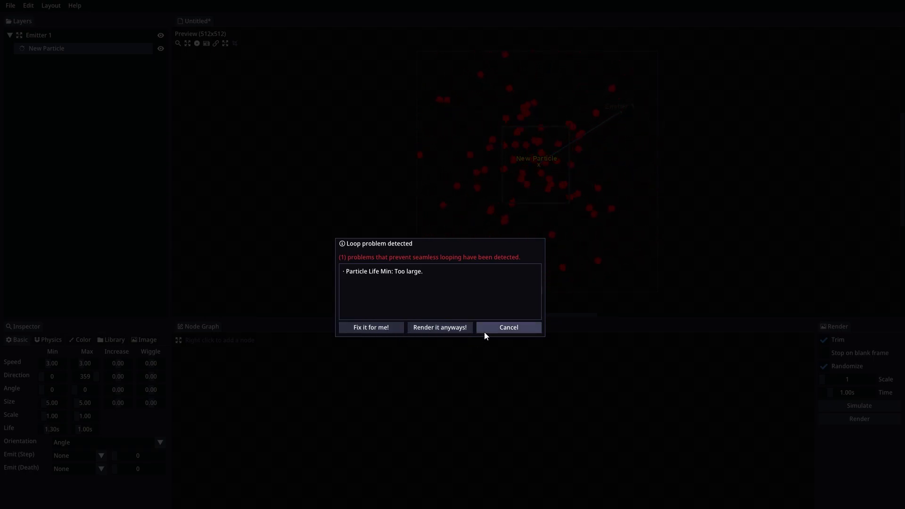
Auto-fix the loop problem and render, then test Preview Speed and Frameskip, restoring x1.00 speed
{"action": "left_click", "coordinate": [378, 328]}
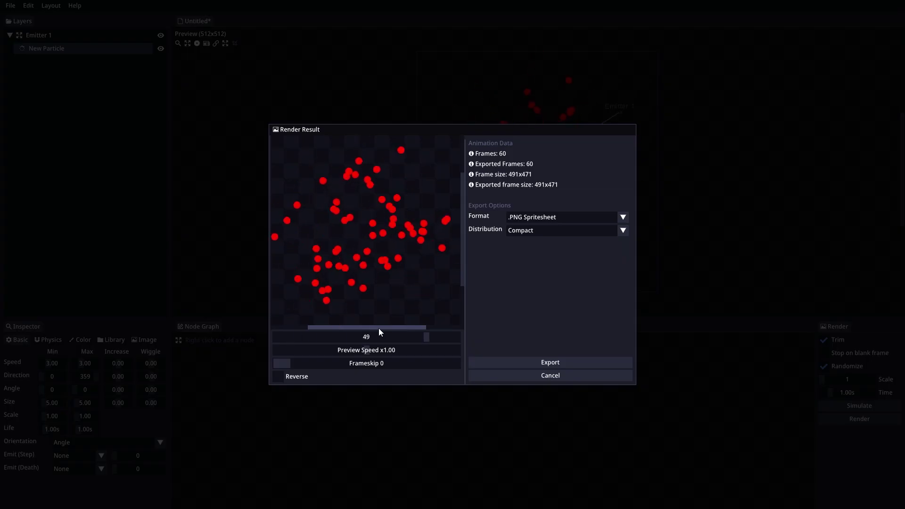
{"action": "scroll", "coordinate": [391, 290], "scroll_direction": "down", "scroll_amount": 3}
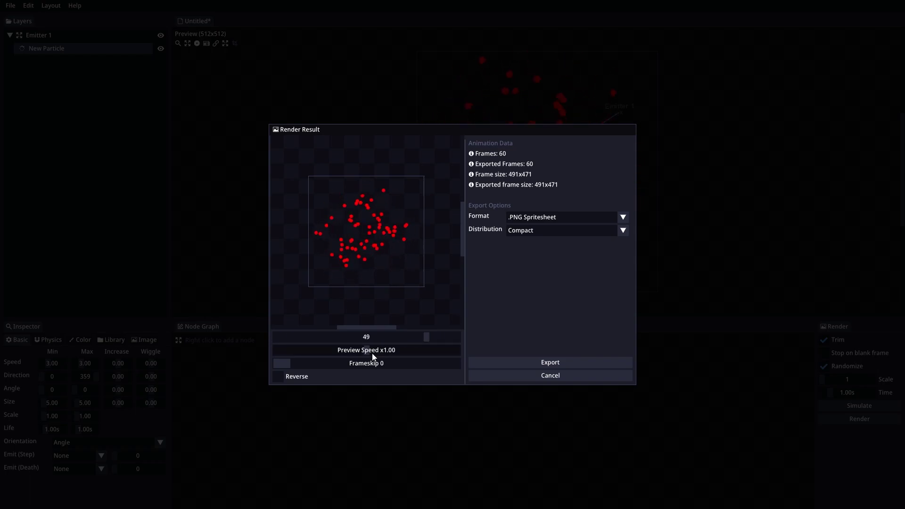
{"action": "left_click_drag", "start_coordinate": [337, 349], "coordinate": [364, 353]}
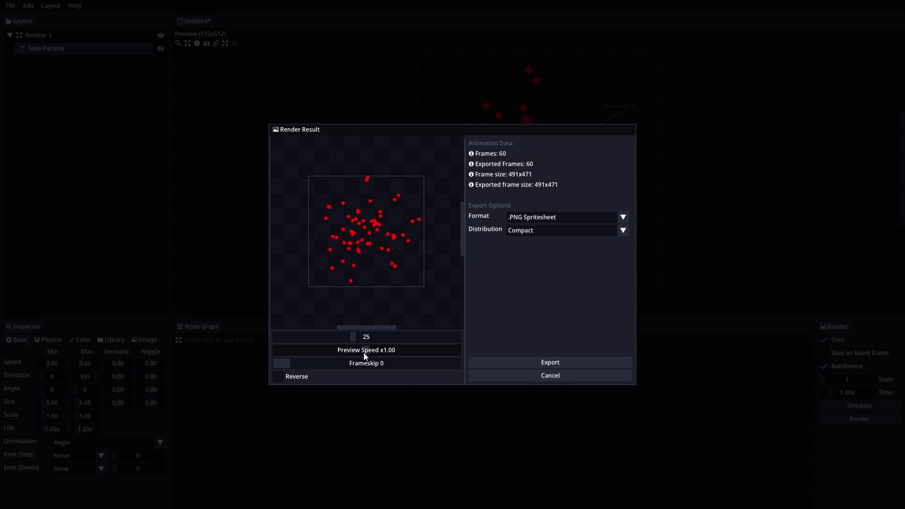
{"action": "left_click", "coordinate": [294, 364]}
{"action": "left_click_drag", "start_coordinate": [303, 364], "coordinate": [366, 368]}
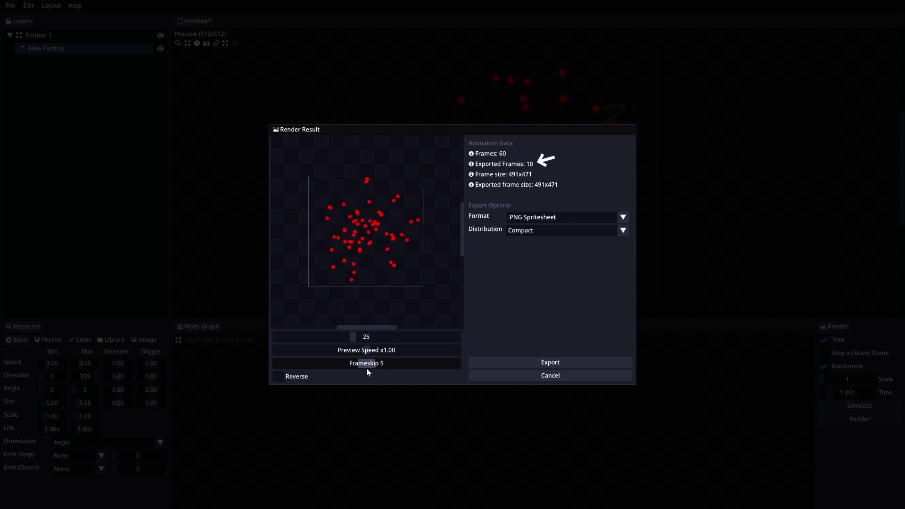
{"action": "mouse_move", "coordinate": [366, 368]}
{"action": "left_mouse_down"}
{"action": "mouse_move", "coordinate": [443, 363]}
{"action": "mouse_move", "coordinate": [383, 357]}
{"action": "mouse_move", "coordinate": [272, 371]}
{"action": "mouse_move", "coordinate": [278, 377]}
{"action": "left_mouse_up"}
{"action": "left_click", "coordinate": [278, 376]}
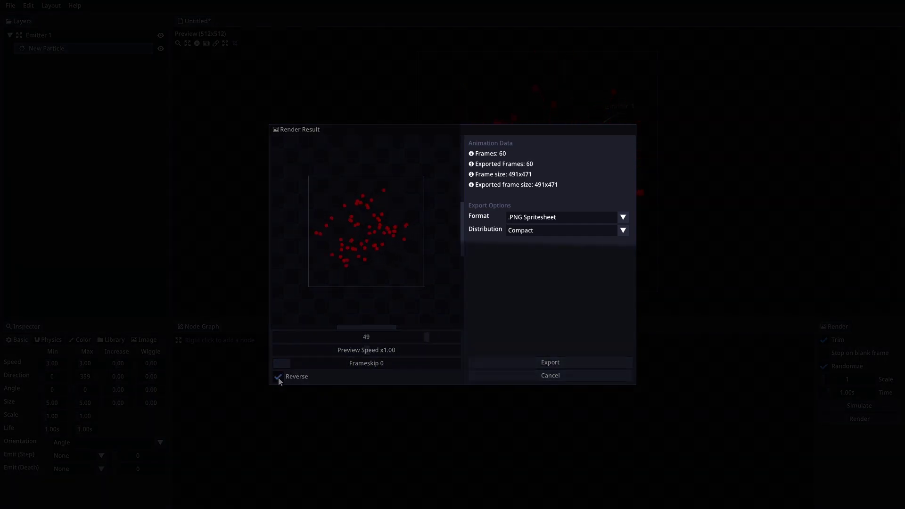
{"action": "left_click", "coordinate": [278, 377]}
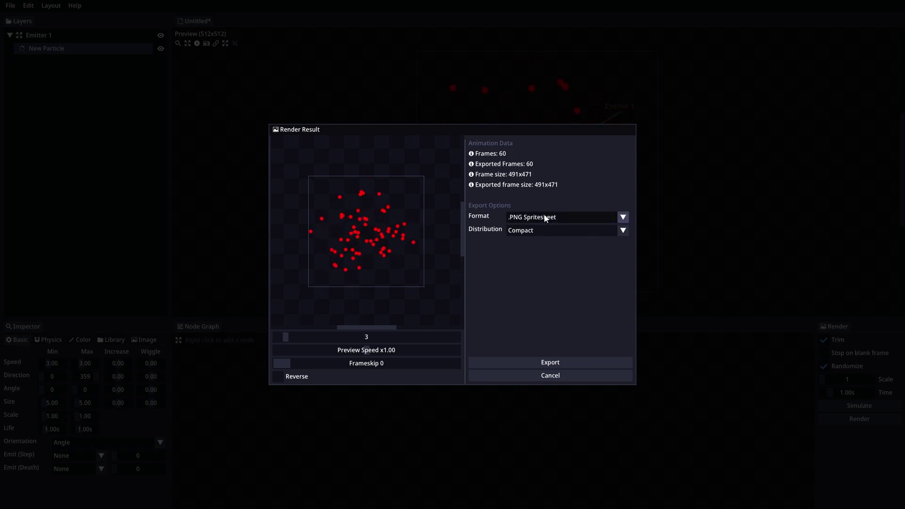
Try .GIF and .PNG Spritesheet export formats before settling on .MP4 Video
{"action": "left_click", "coordinate": [622, 218]}
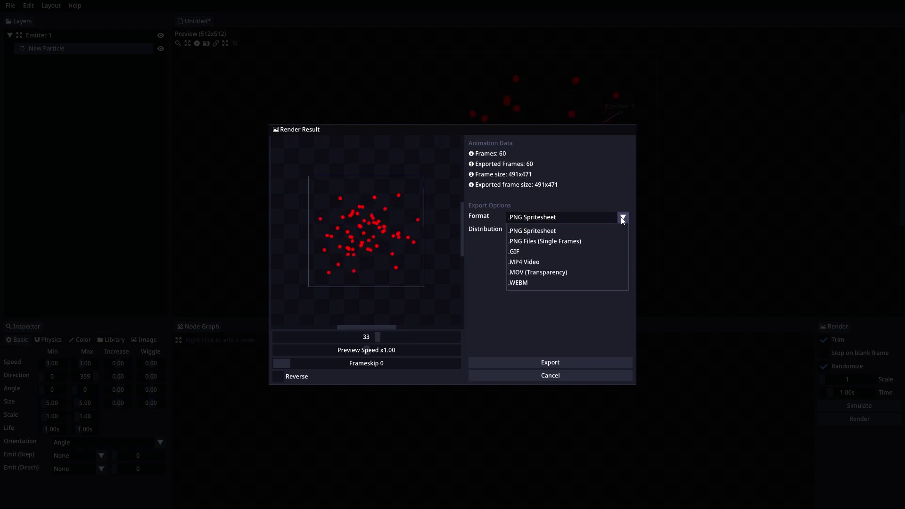
{"action": "left_click", "coordinate": [567, 253]}
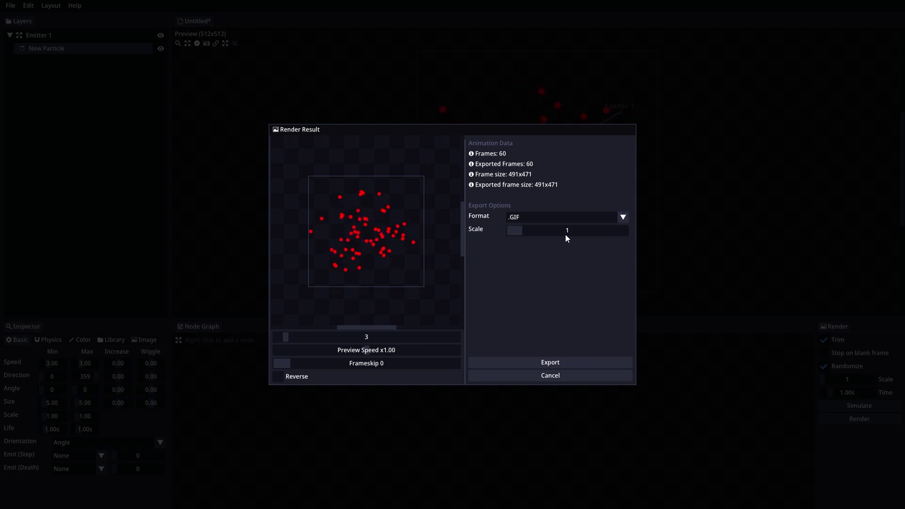
{"action": "left_click", "coordinate": [560, 219]}
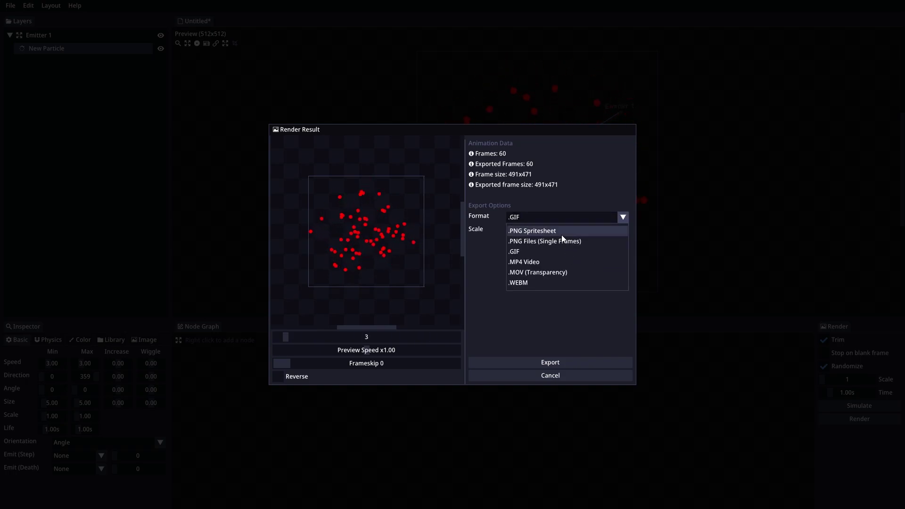
{"action": "left_click", "coordinate": [561, 234]}
{"action": "left_click", "coordinate": [558, 219]}
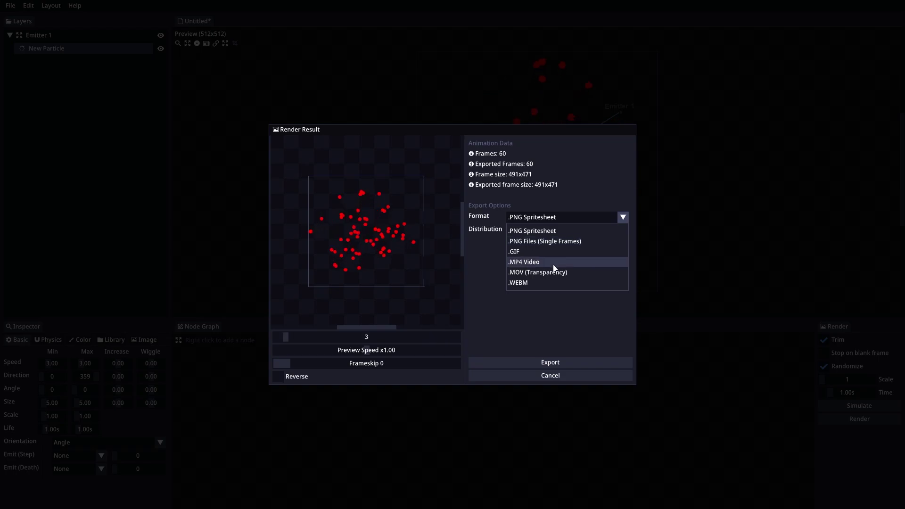
{"action": "left_click", "coordinate": [553, 265]}
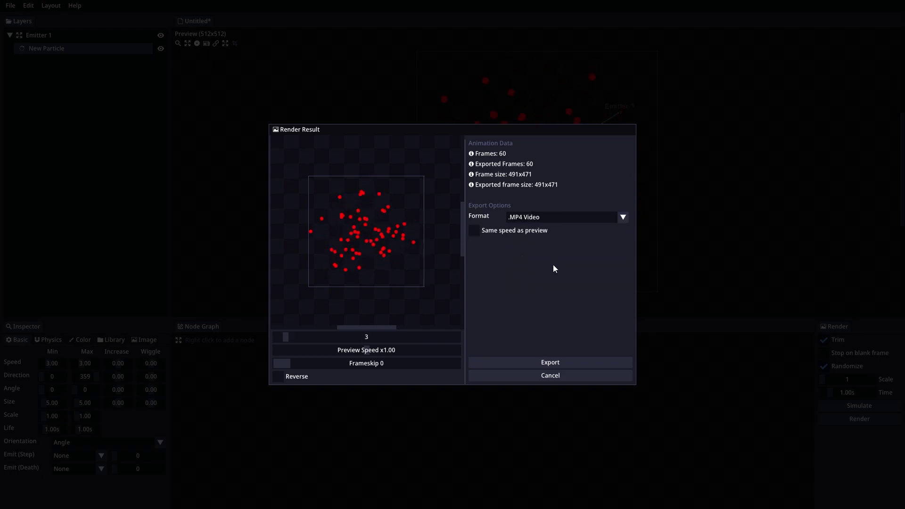